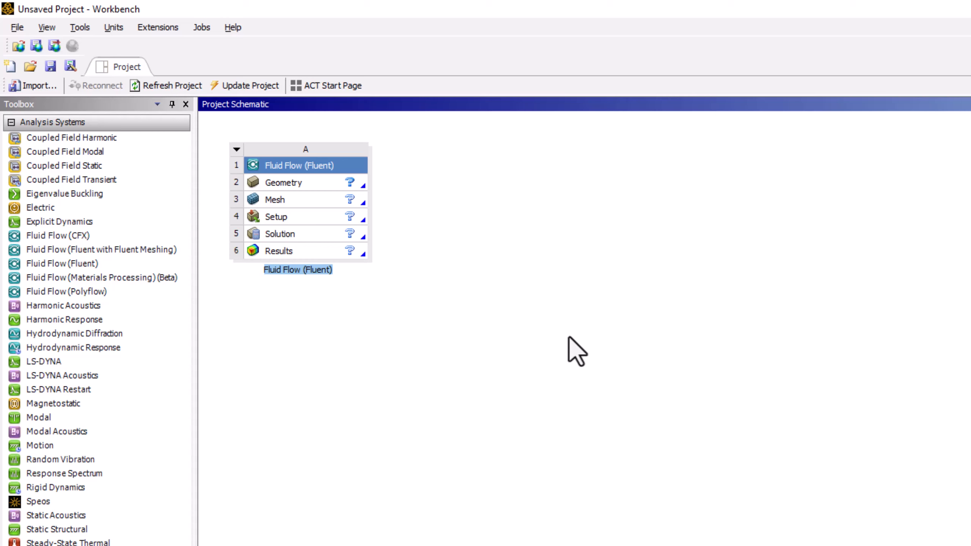
Step: Name the Fluid Flow (Fluent) analysis system Artery Flow
text(Arter)
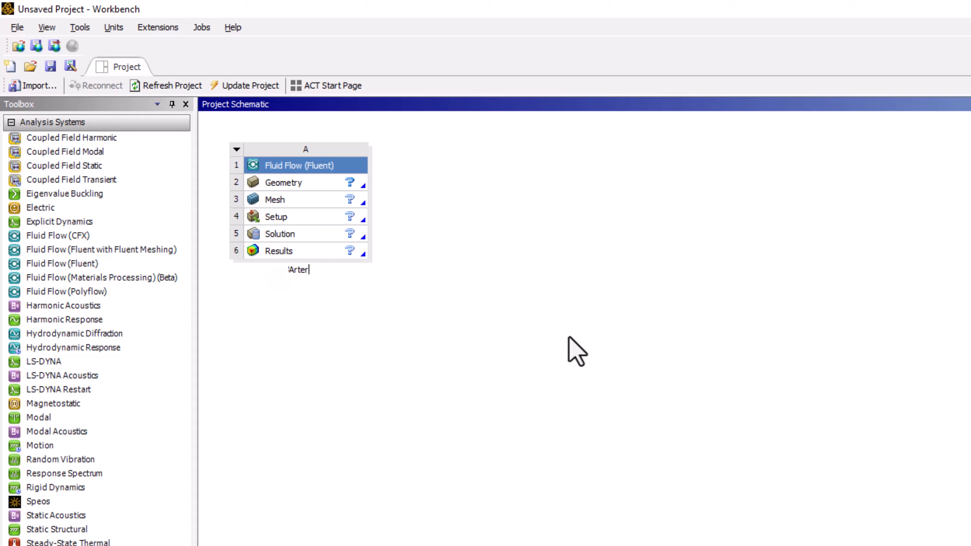
text(y Flow)
key(Return)
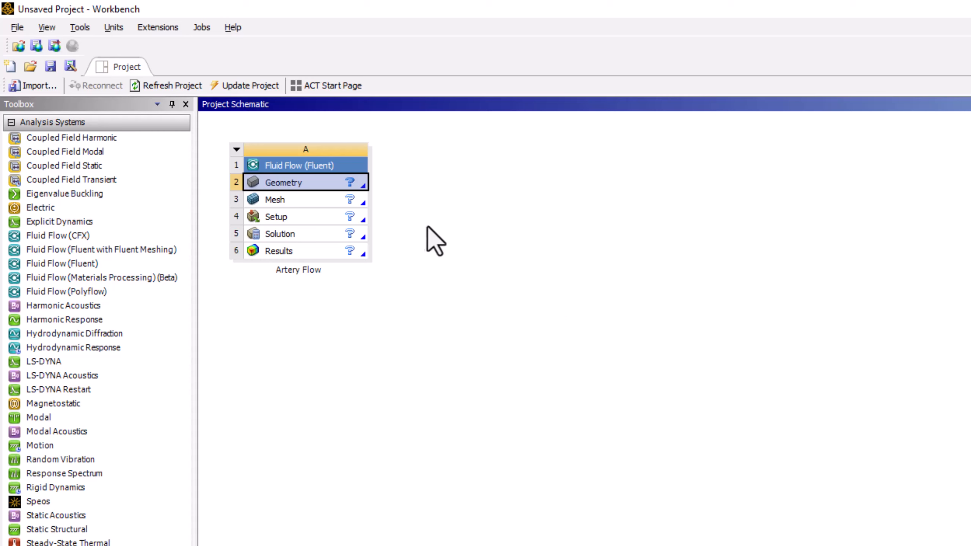
Step: Import the bif_artery.STEP file as the geometry of the Artery Flow system
right_click(326, 181)
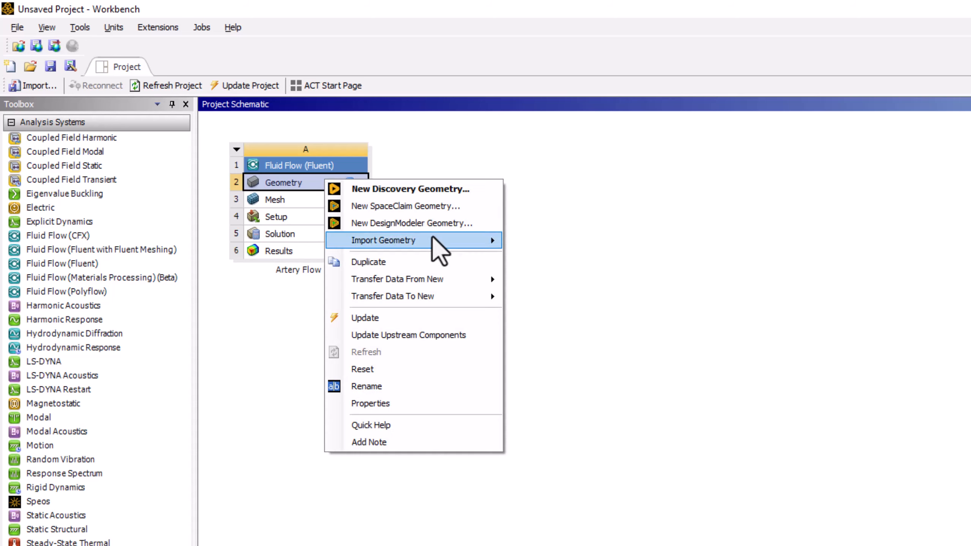
mouse_move(432, 239)
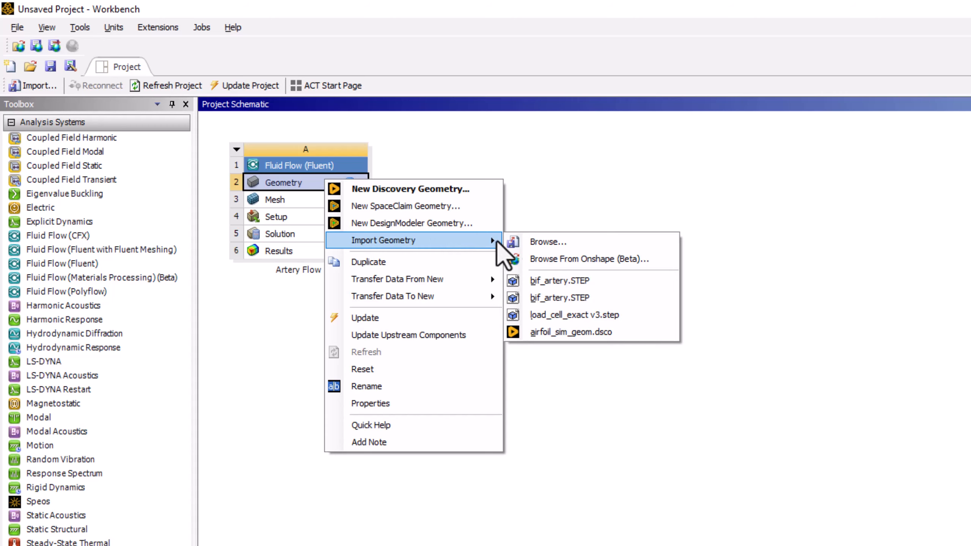
click(666, 244)
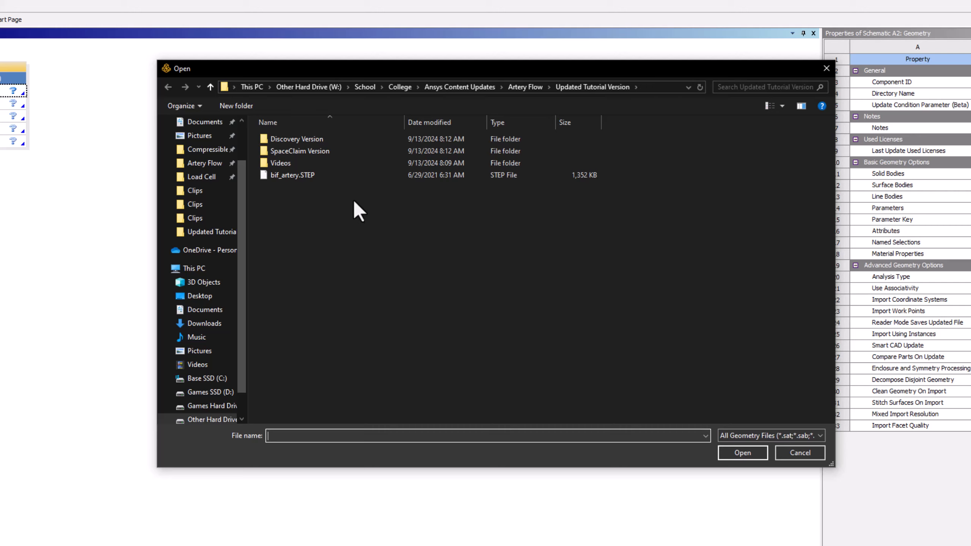
click(357, 178)
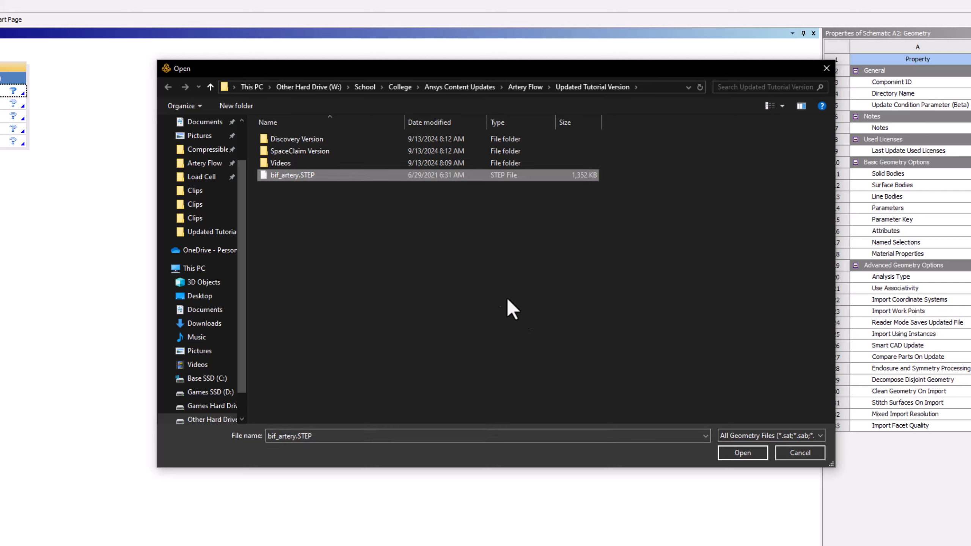
click(732, 457)
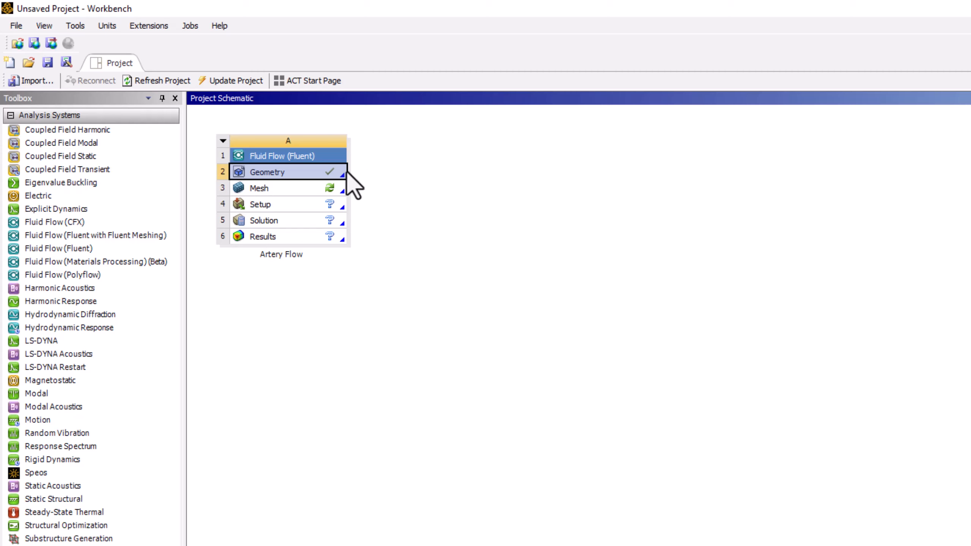
Step: Open the imported artery geometry for editing in SpaceClaim
right_click(312, 175)
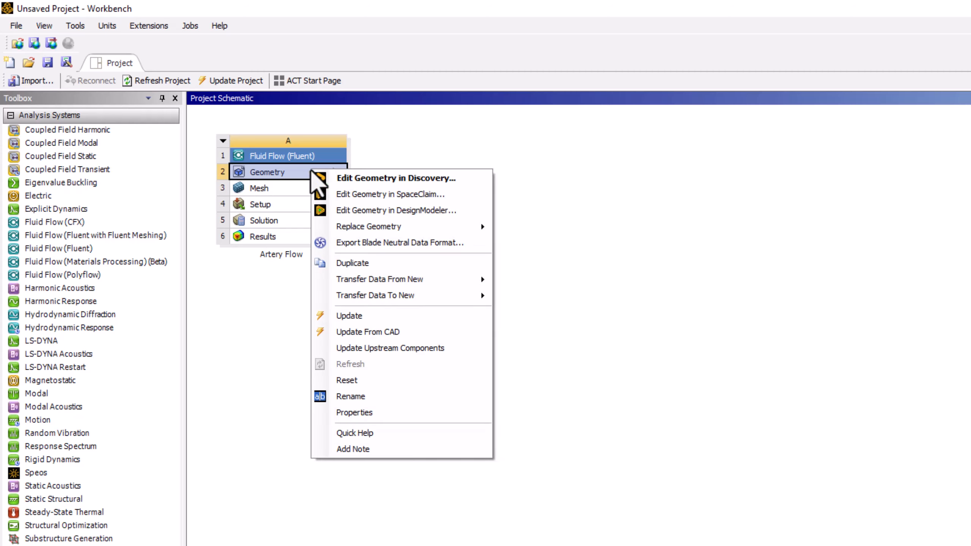
click(470, 197)
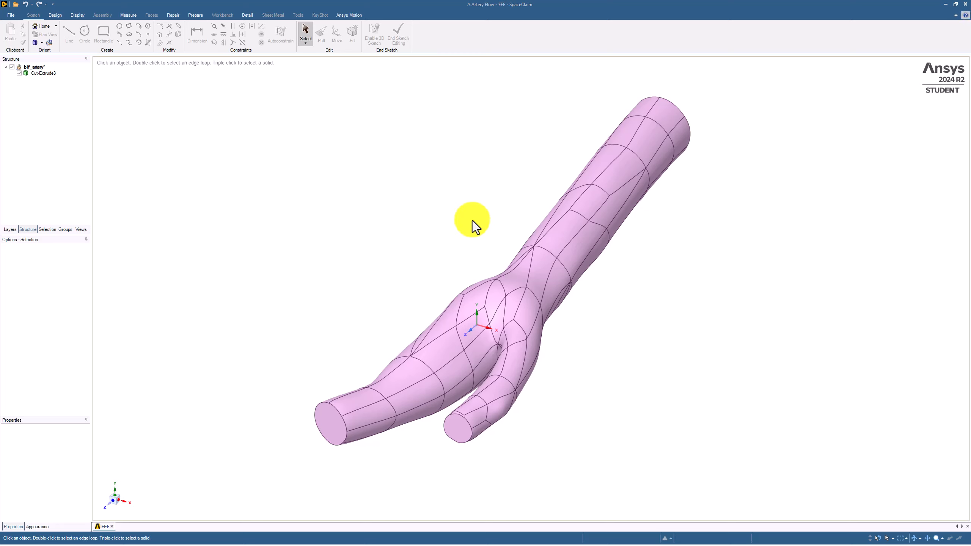
middle_drag(455, 232, 428, 385)
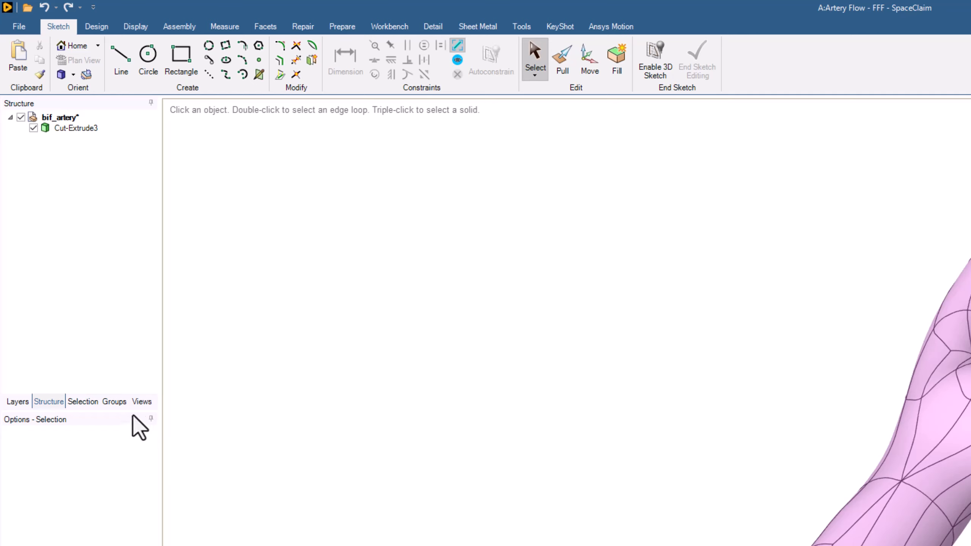
Step: Delete the existing NONE group from the model's named selections
click(115, 402)
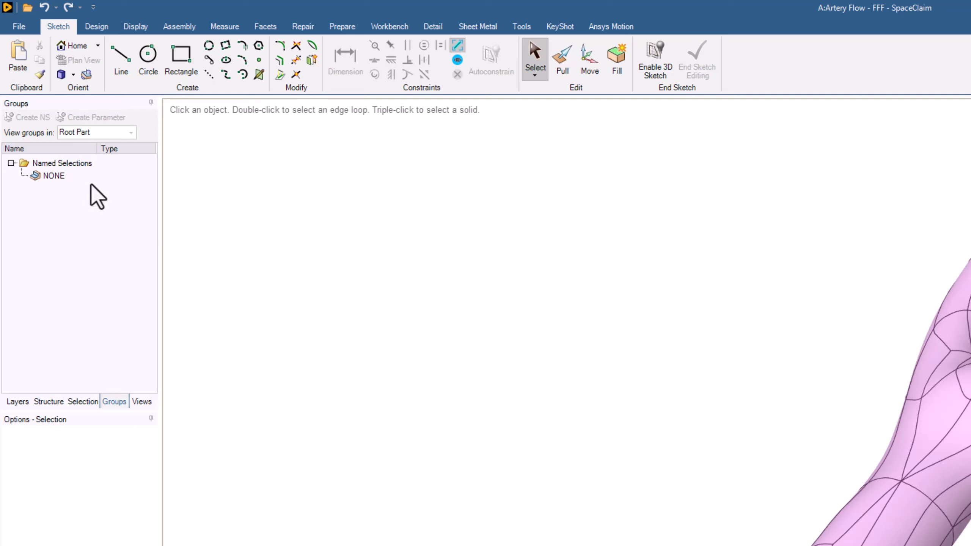
right_click(69, 176)
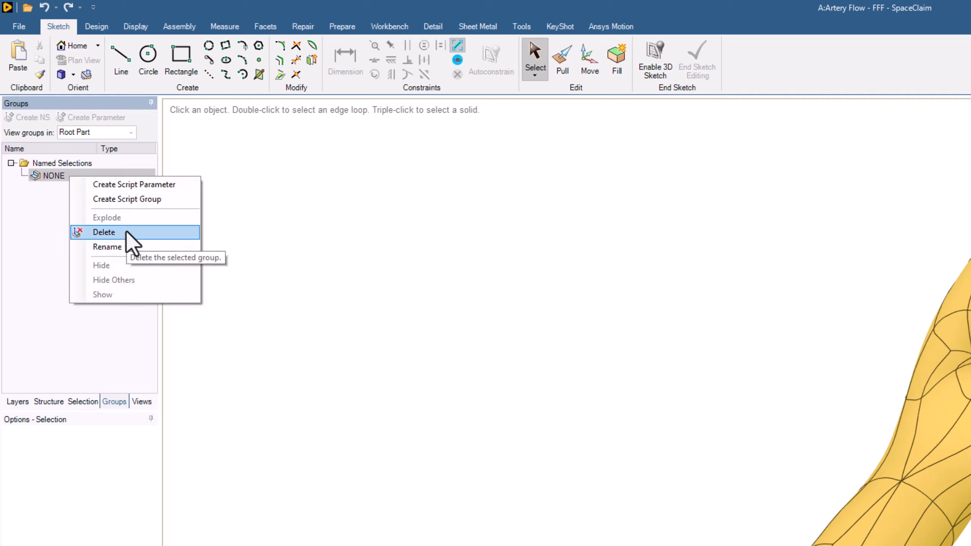
click(104, 232)
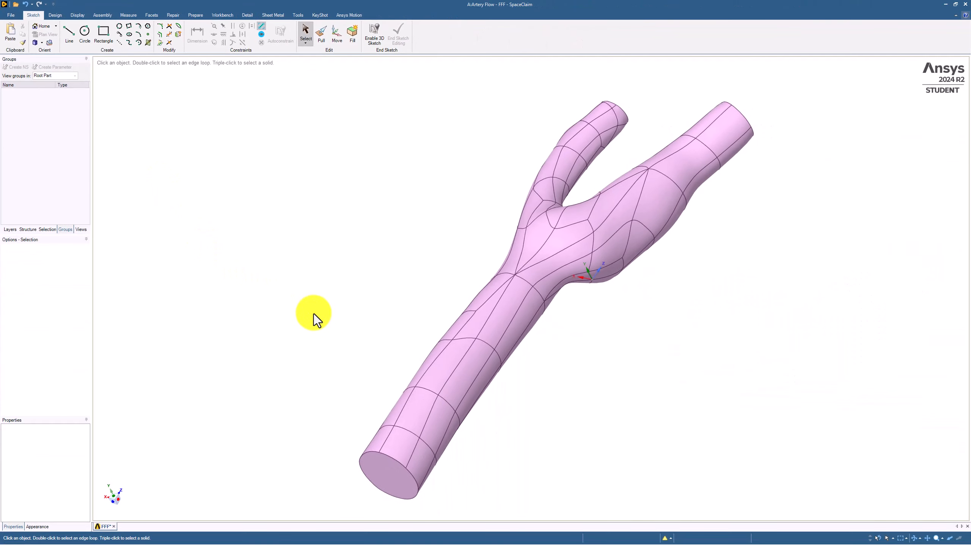
Step: Create a named selection called inlet from the circular end face of the main artery trunk
middle_drag(314, 316, 303, 274)
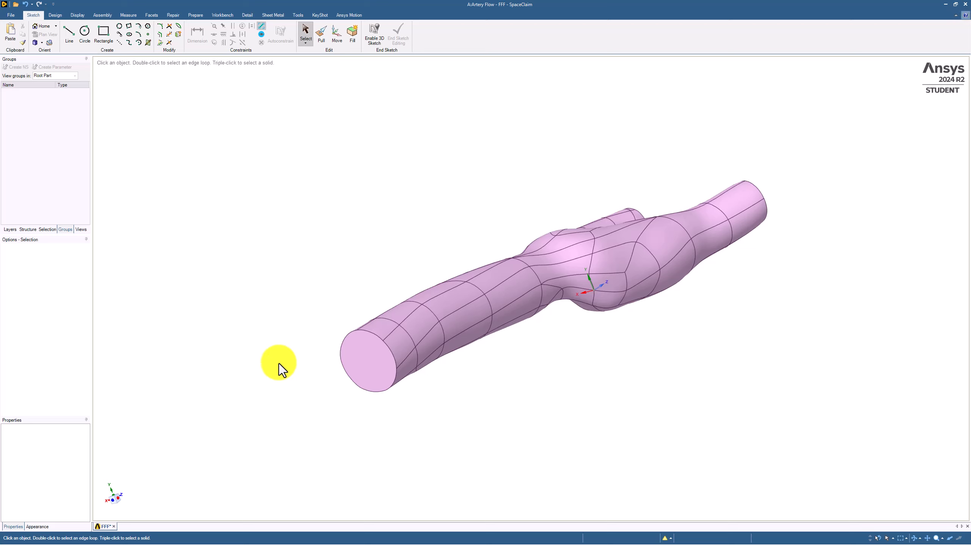
click(369, 357)
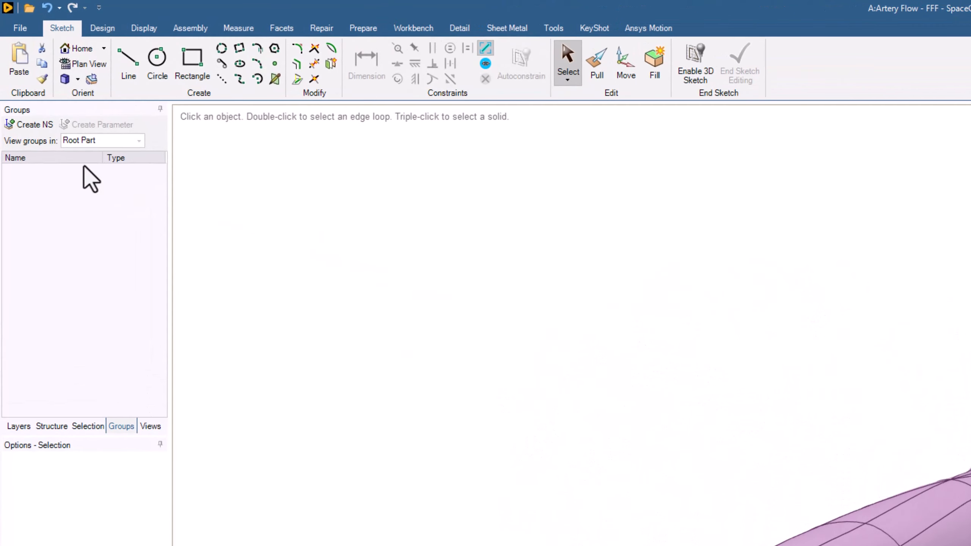
click(44, 124)
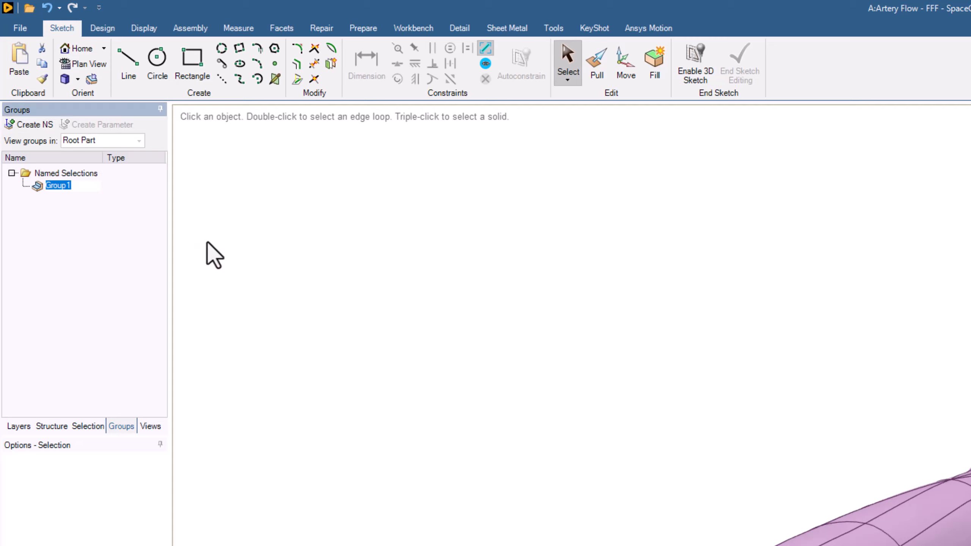
text(inlet)
key(Return)
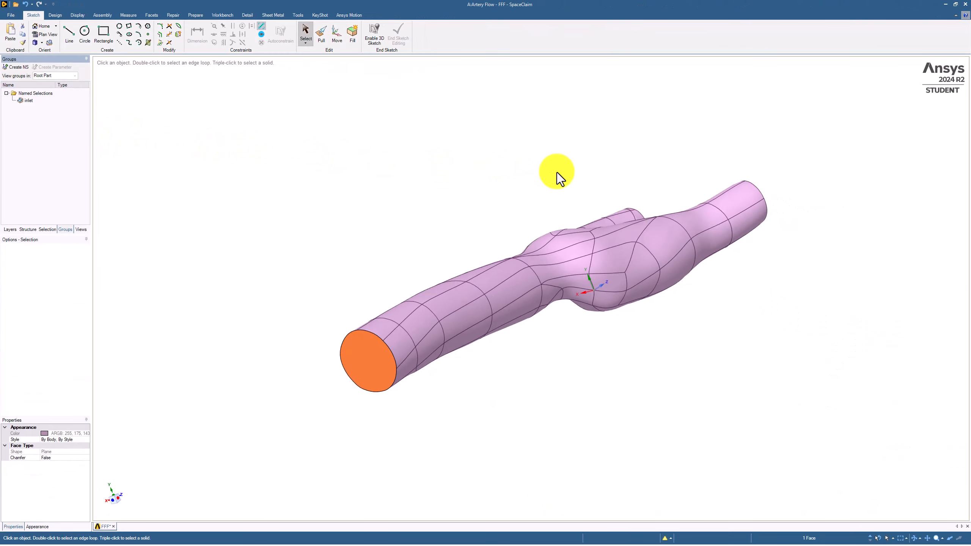
Step: Create a named selection called outlet1 from the end face of the larger artery branch
middle_drag(580, 174, 385, 198)
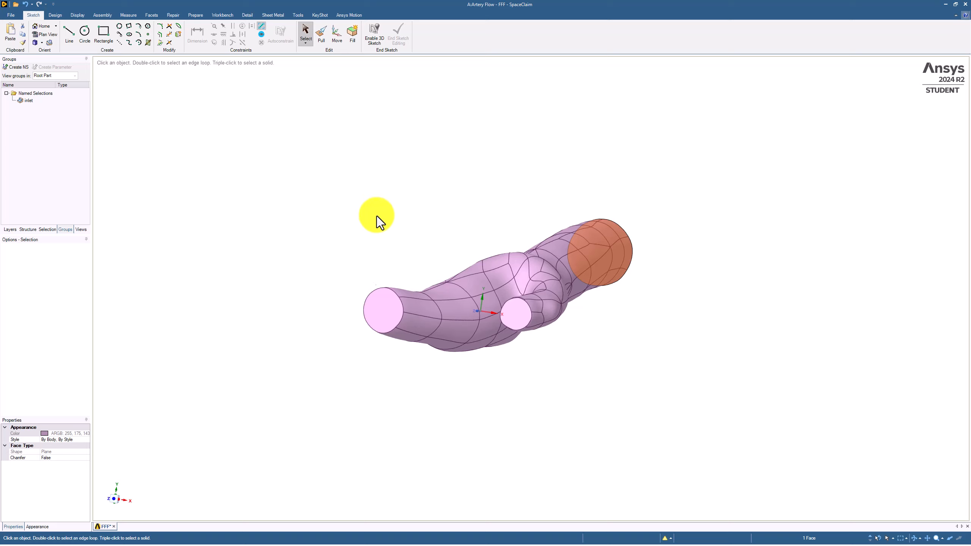
click(372, 309)
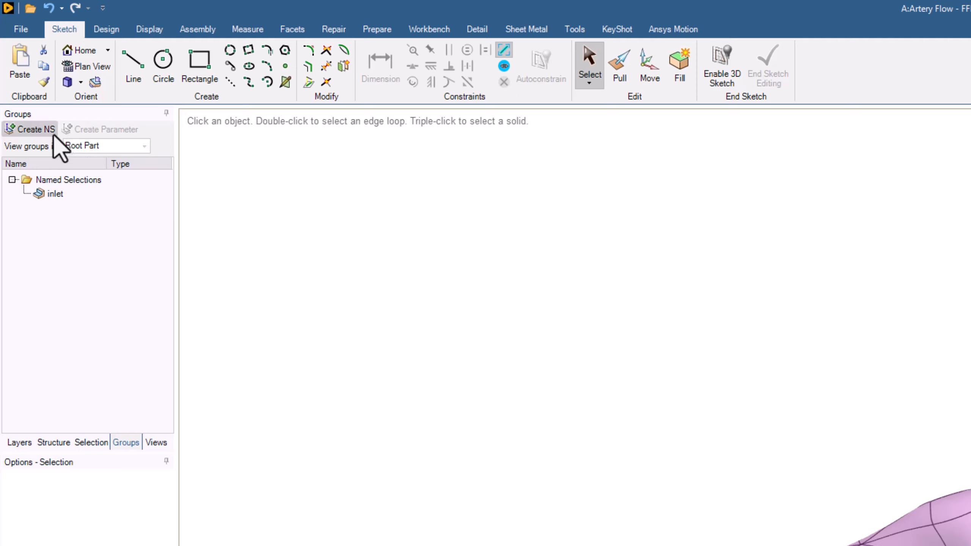
click(53, 133)
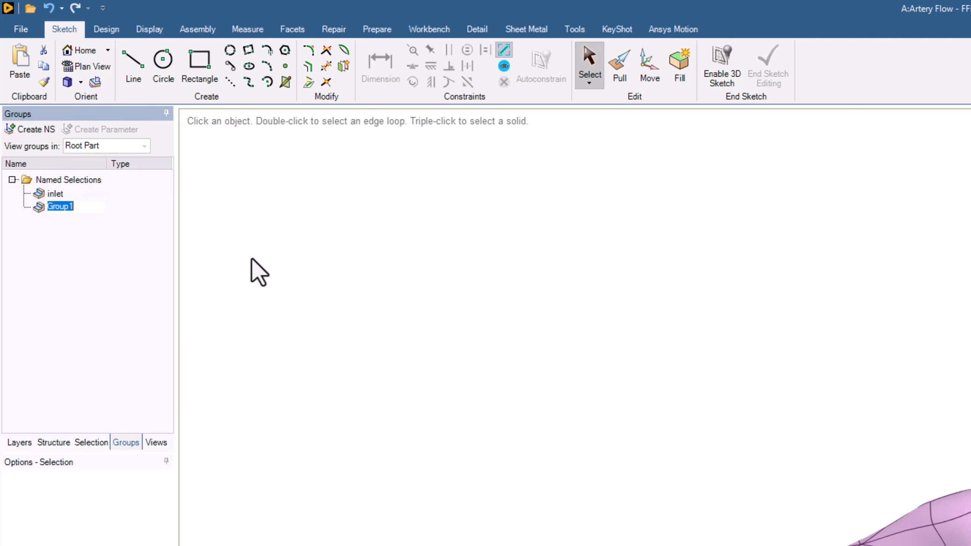
text(outlet1)
key(Return)
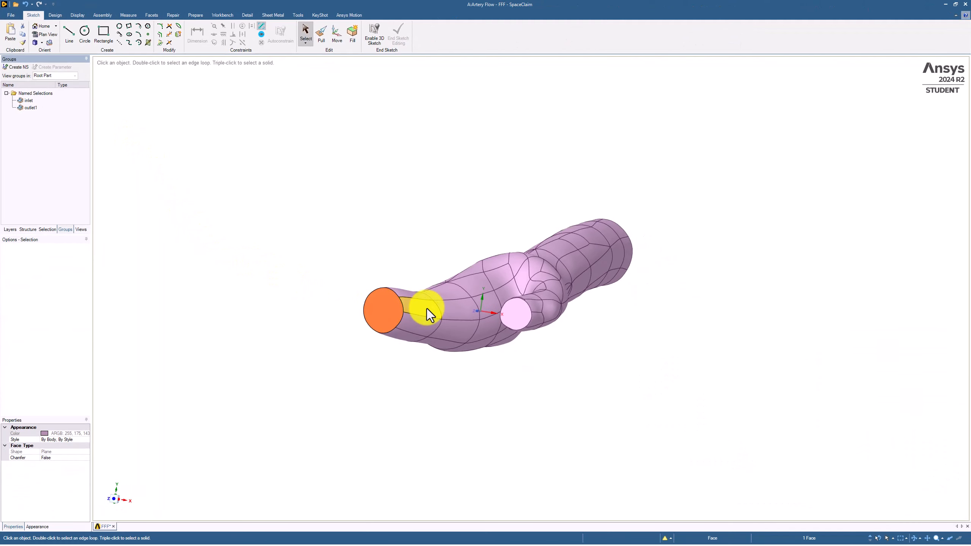
Step: Create a named selection called outlet2 from the end face of the smaller artery branch
click(524, 311)
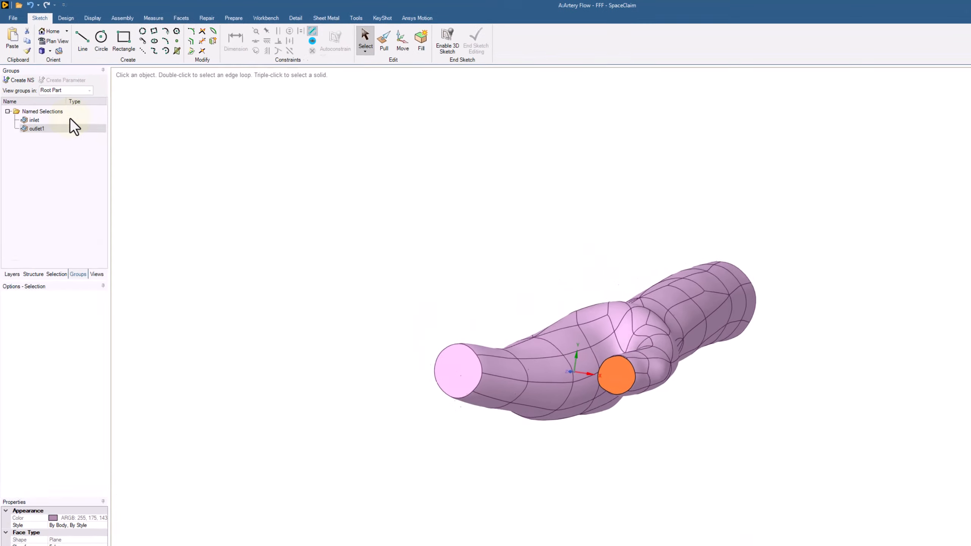
click(19, 80)
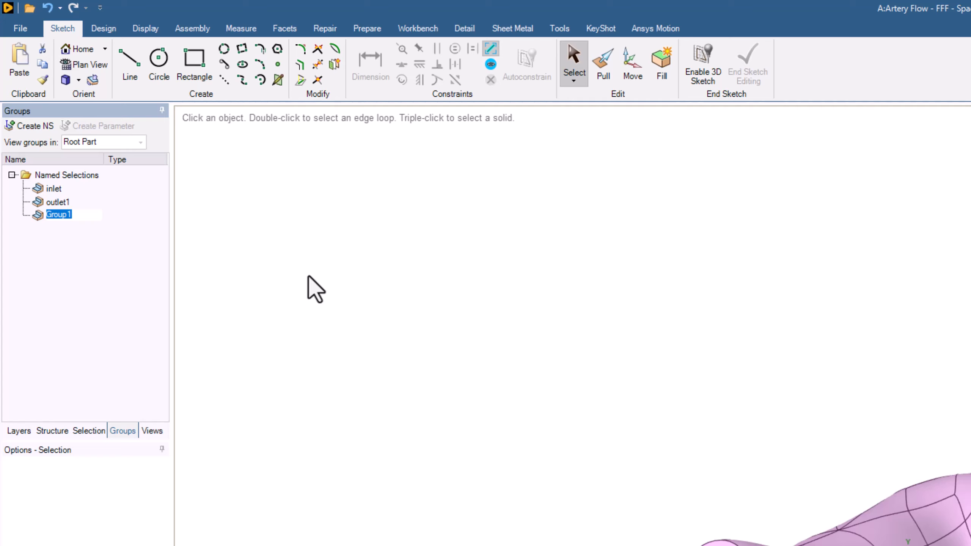
text(outlet2)
key(Return)
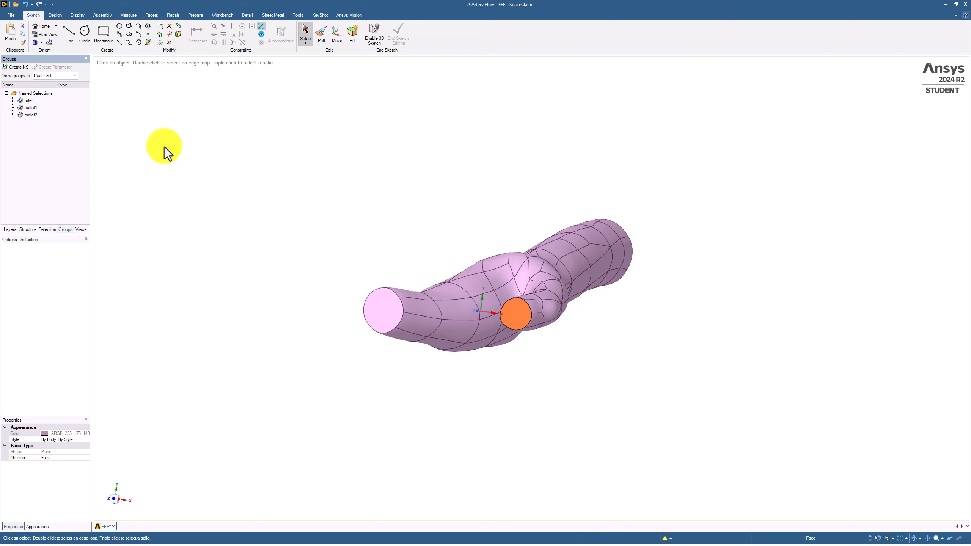
Step: Create a named selection called wall from all artery faces except the inlet and the two outlet end faces
right_click(317, 191)
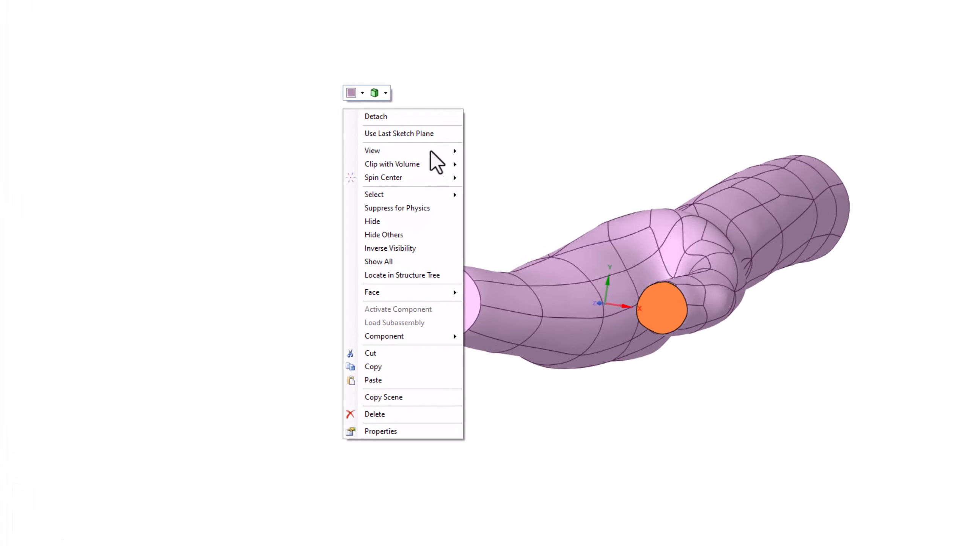
mouse_move(425, 195)
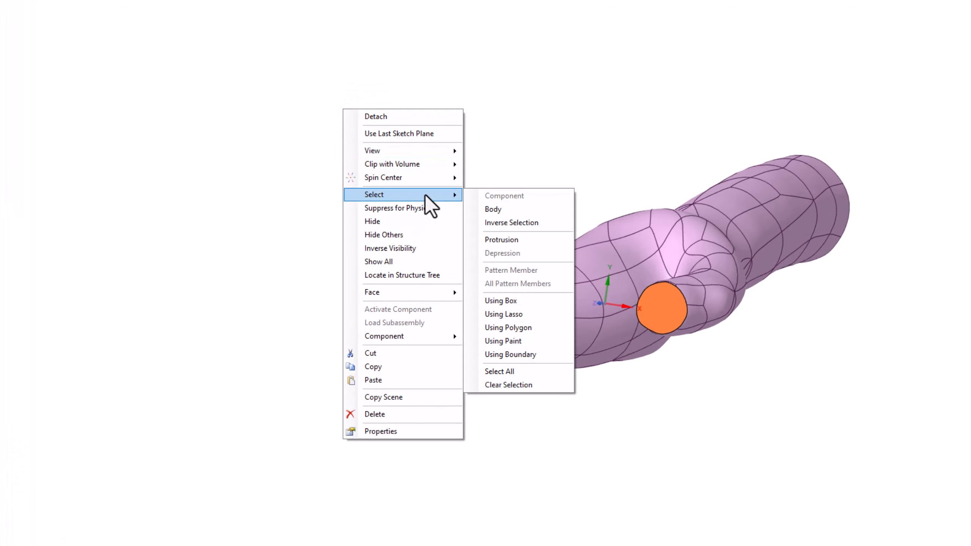
click(526, 370)
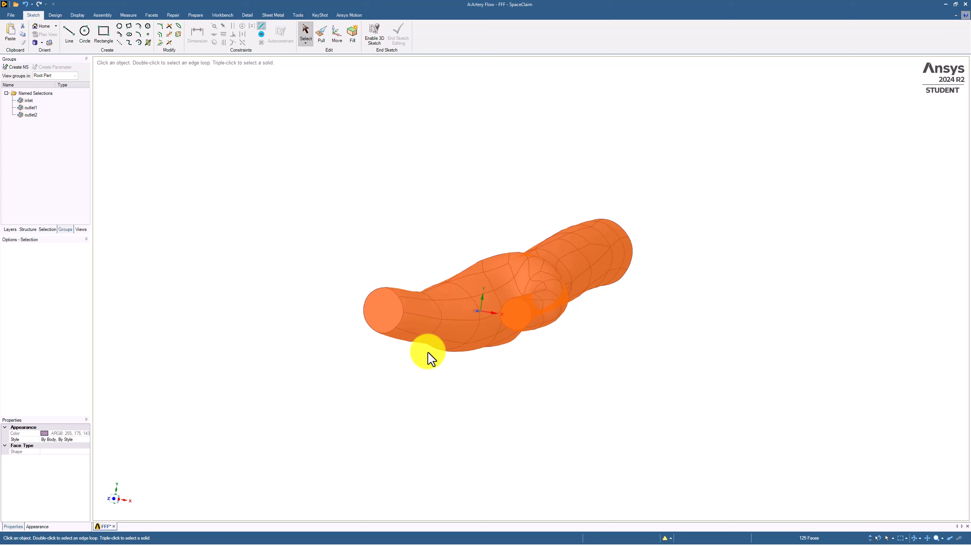
key(ctrl)
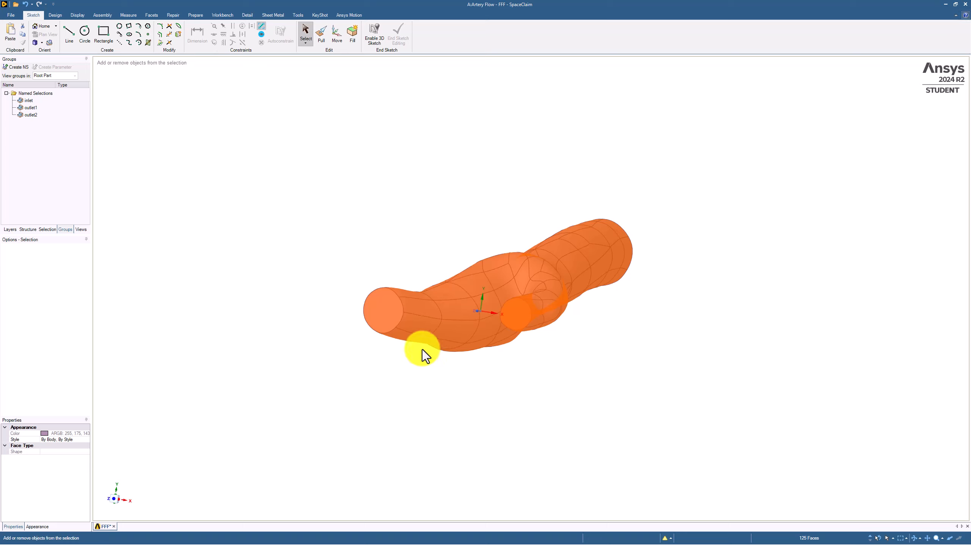
ctrl+click(383, 315)
ctrl+click(508, 322)
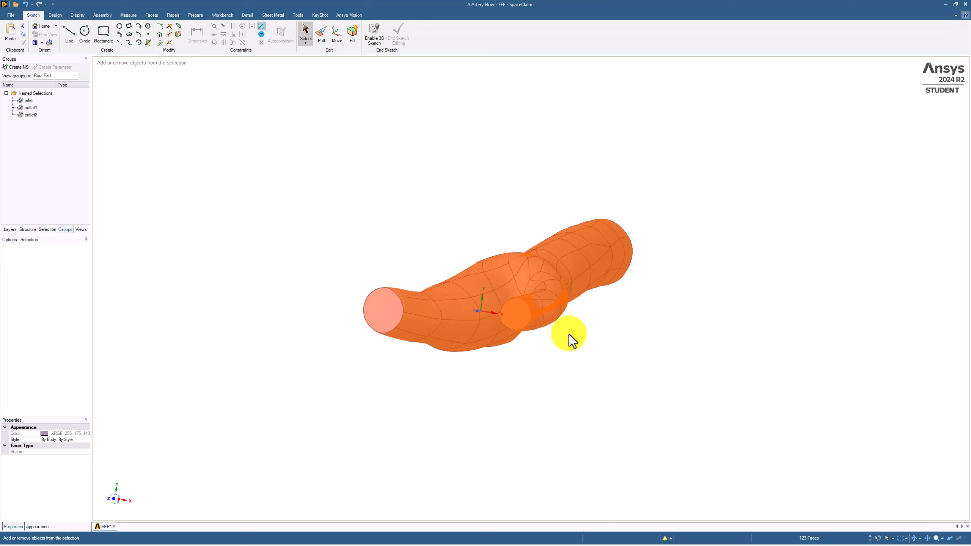
shift+middle_drag(600, 334, 592, 337)
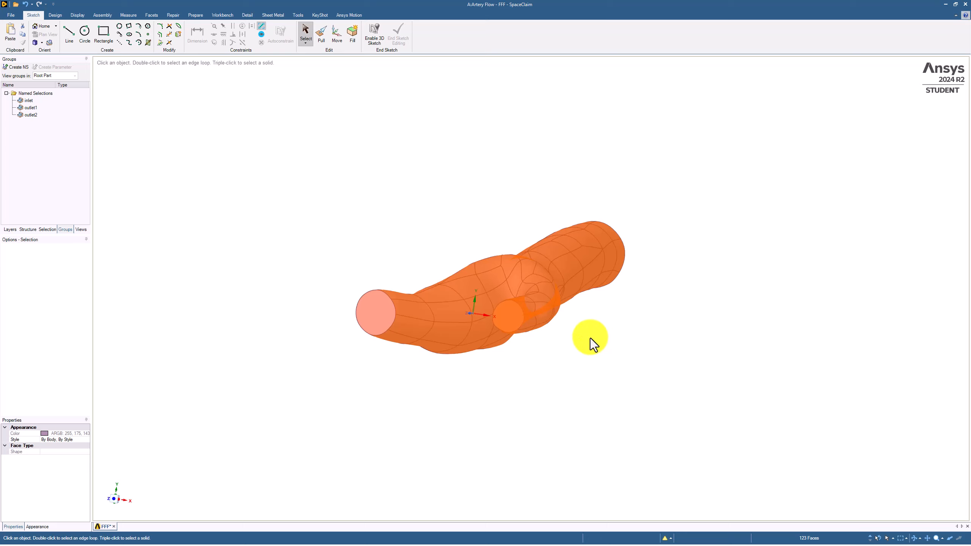
mouse_move(601, 323)
middle_down()
mouse_move(405, 329)
mouse_move(370, 355)
middle_up()
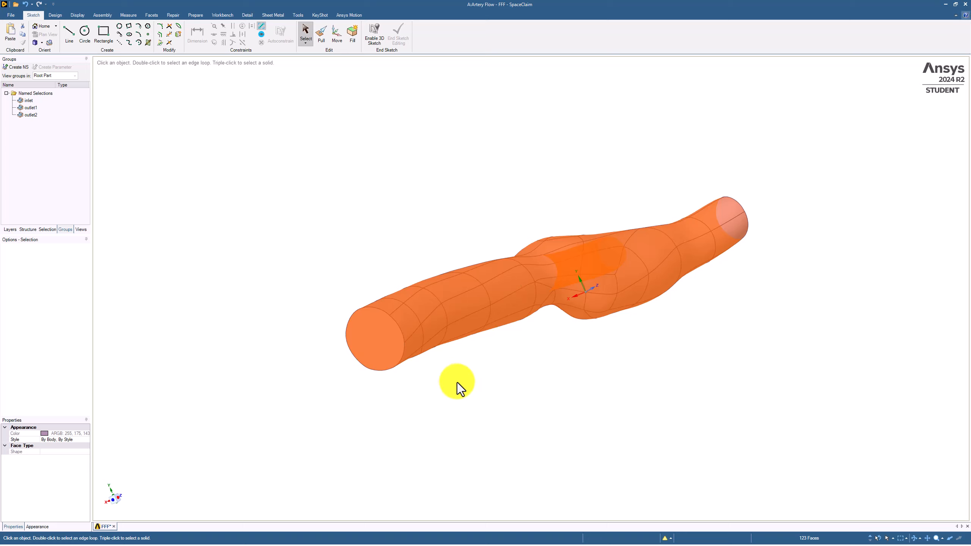
key(ctrl)
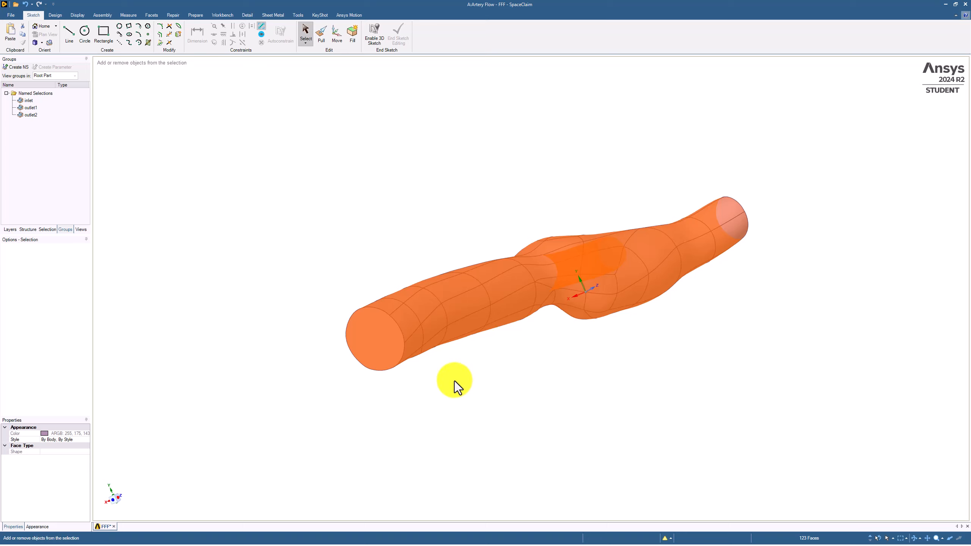
ctrl+click(385, 353)
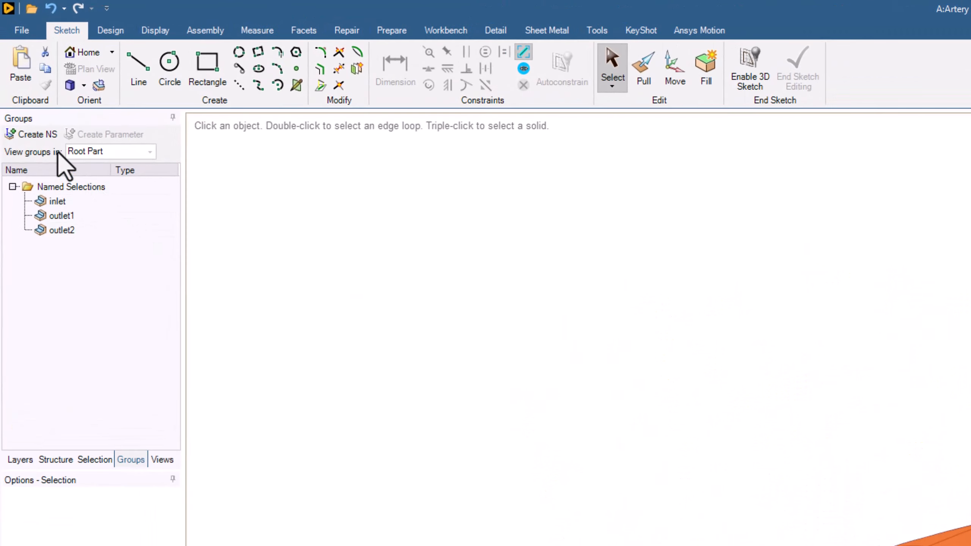
click(46, 135)
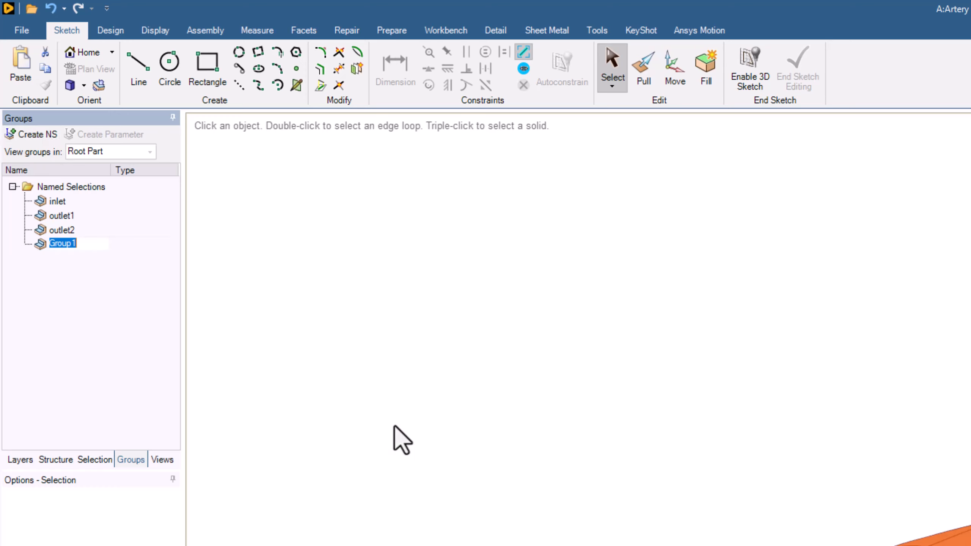
text(wall)
key(Return)
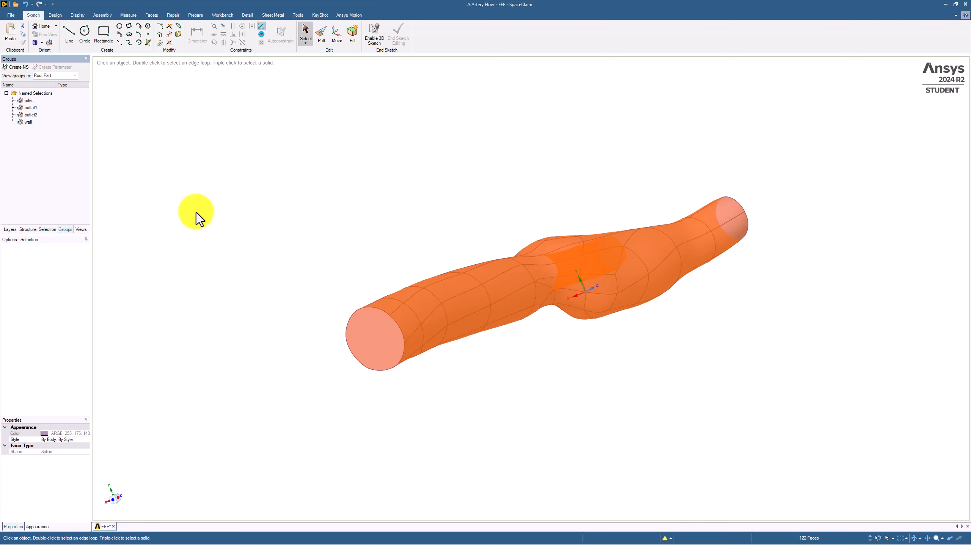
key(Escape)
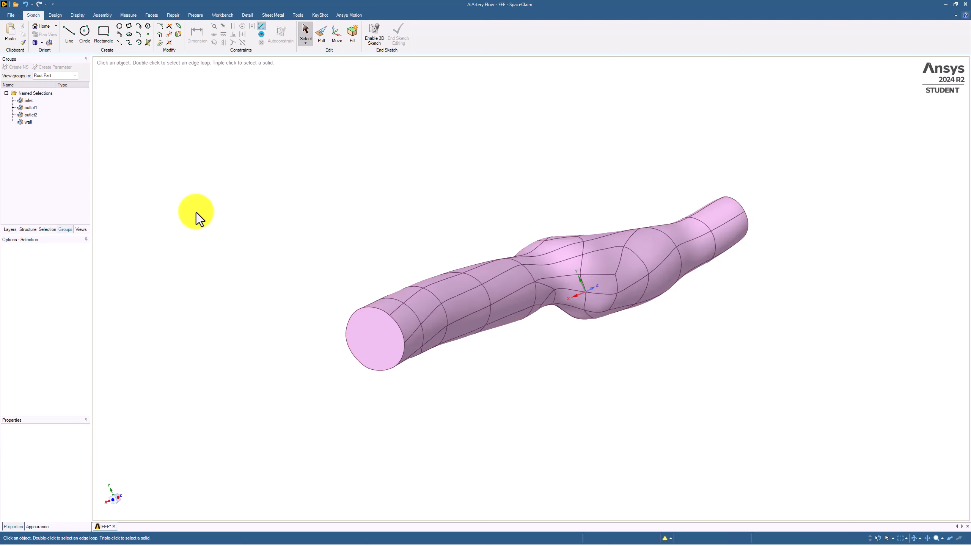
Step: Check which faces belong to the wall, outlet2, outlet1 and inlet named selections
click(37, 123)
click(50, 114)
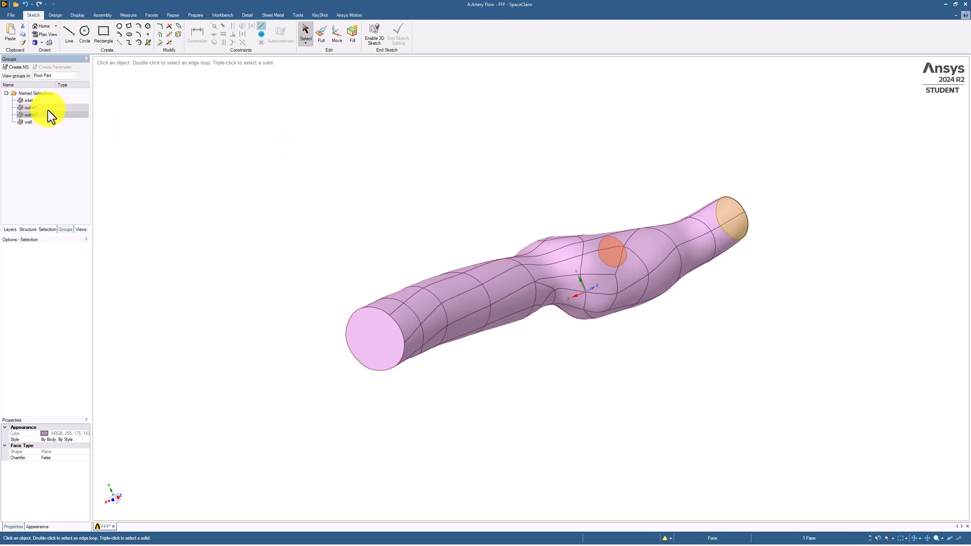
click(48, 110)
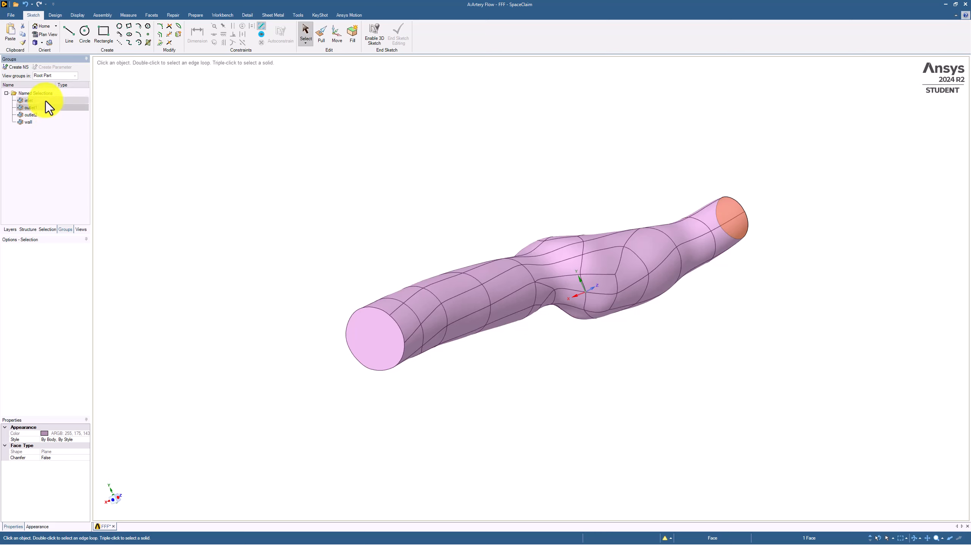
click(46, 100)
click(238, 225)
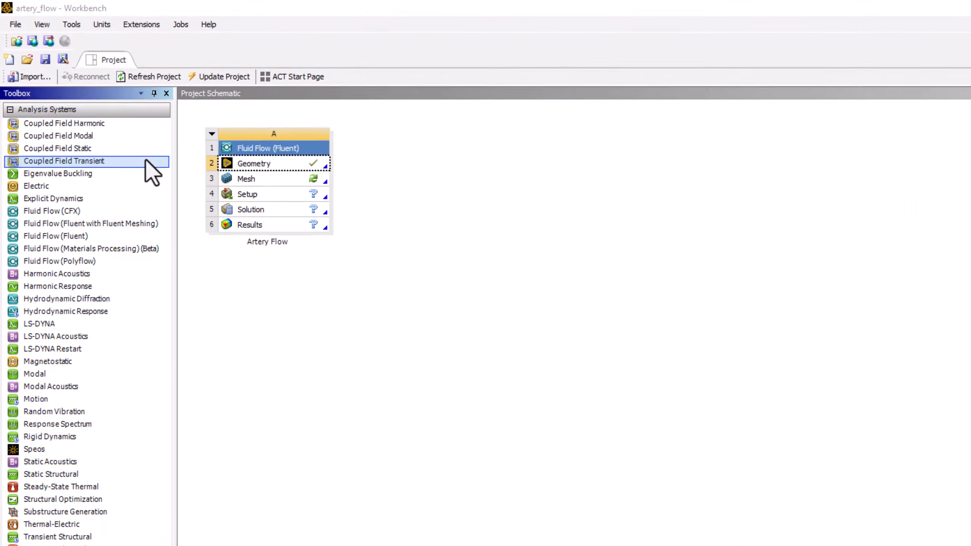
Step: Save the artery_flow project in Workbench
click(53, 62)
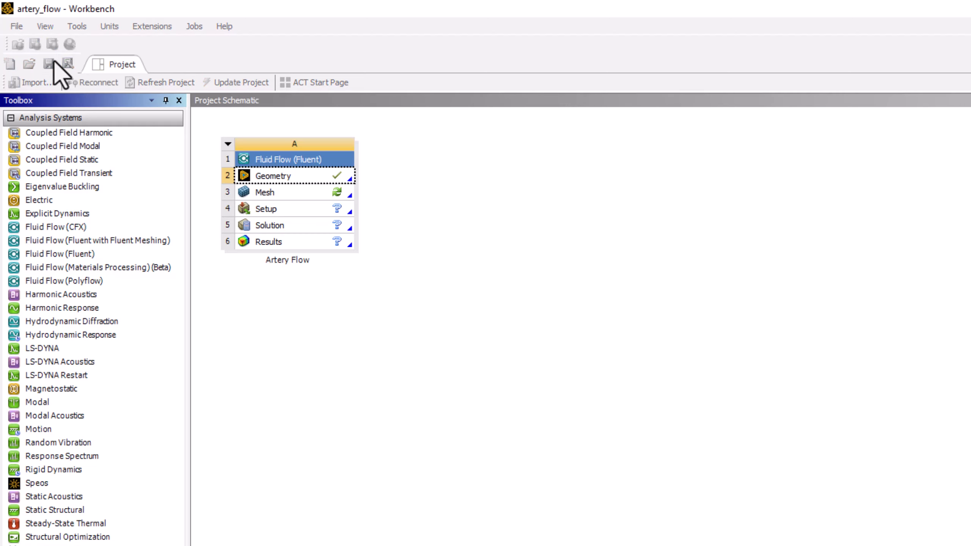